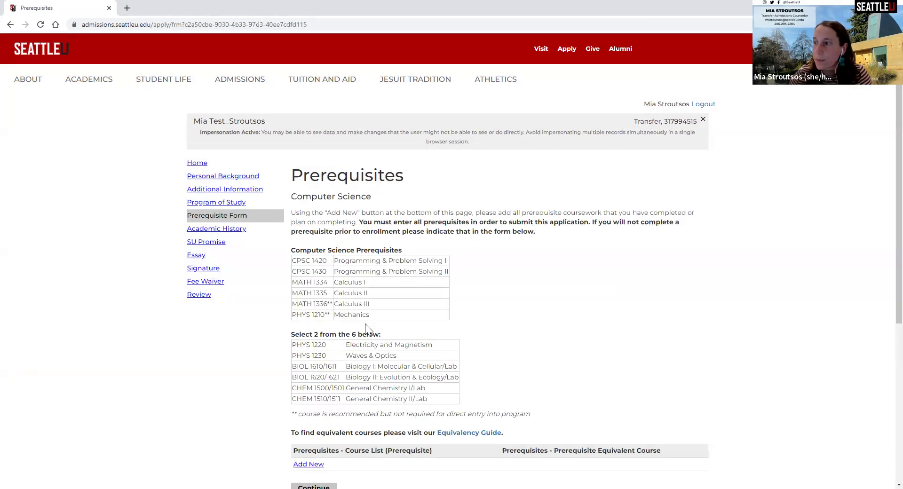
Add a new prerequisite entry and choose Programming & Problem Solving I COMPSCI as its prerequisite course
scroll(365, 324, down, 1)
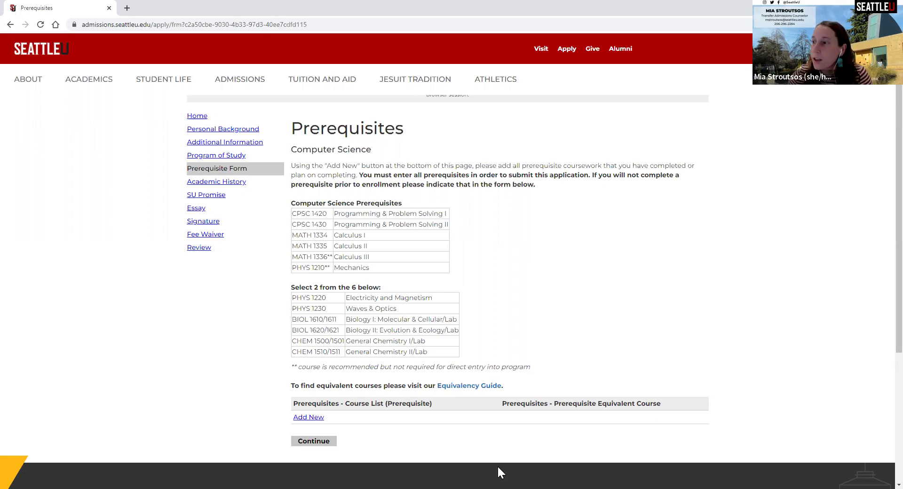
click(314, 416)
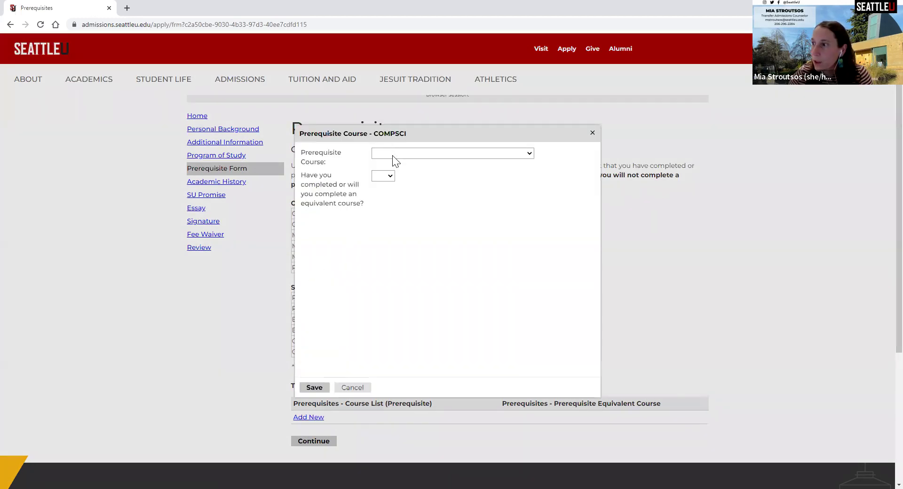
click(427, 154)
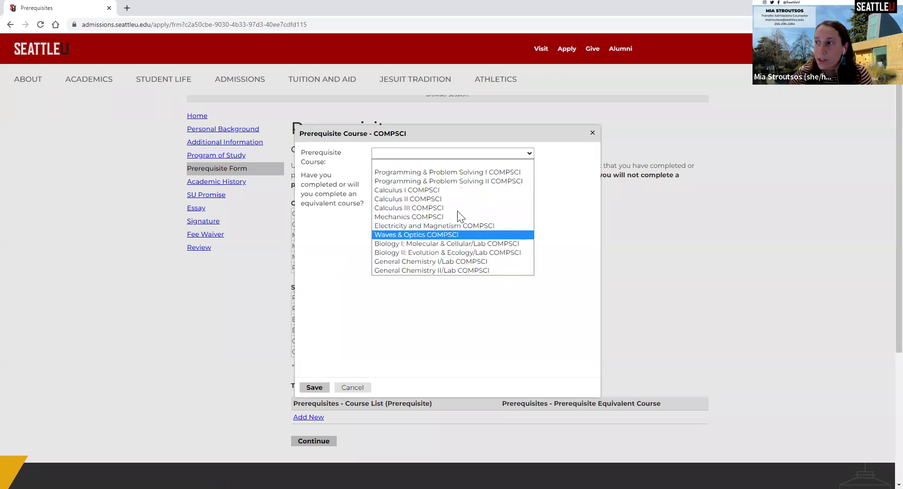
click(436, 175)
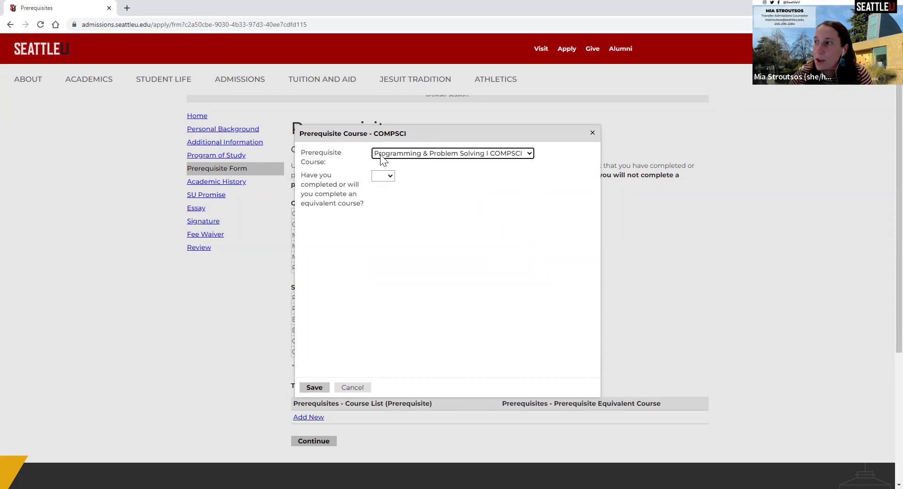
Answer No to both the equivalent-course question and the question about a test satisfying the prerequisite
click(382, 177)
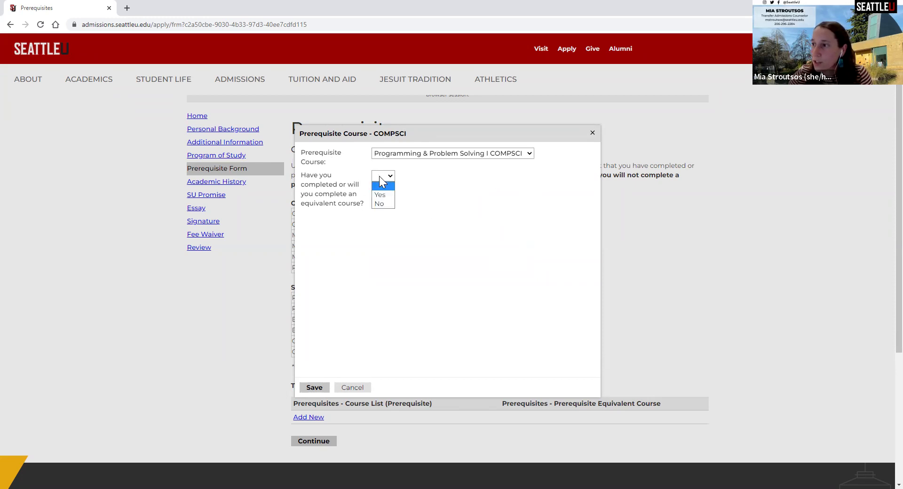
click(387, 204)
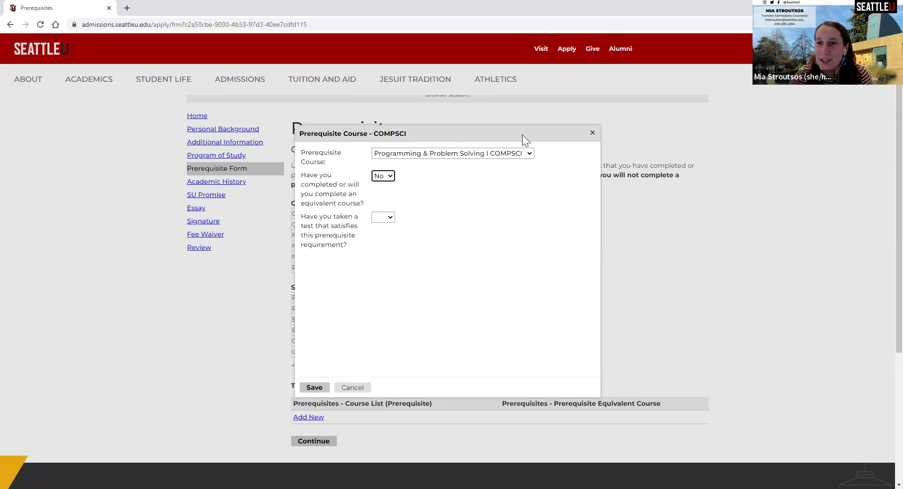
click(383, 217)
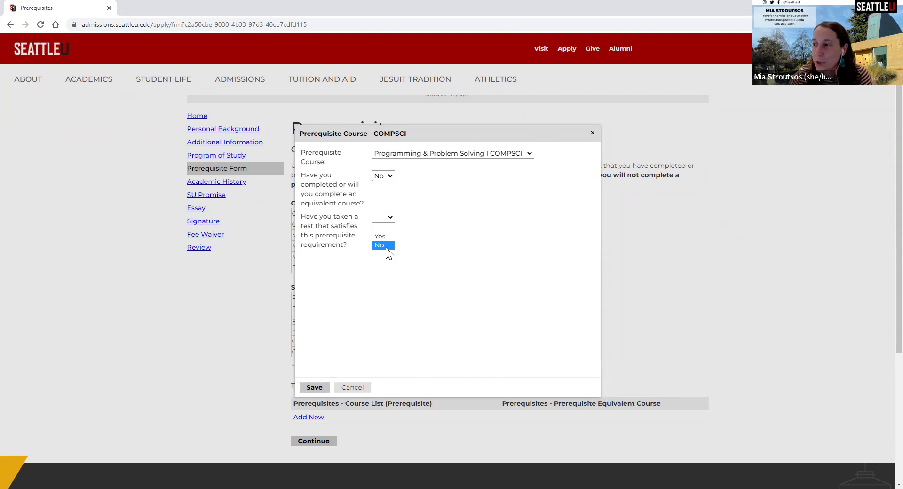
click(386, 245)
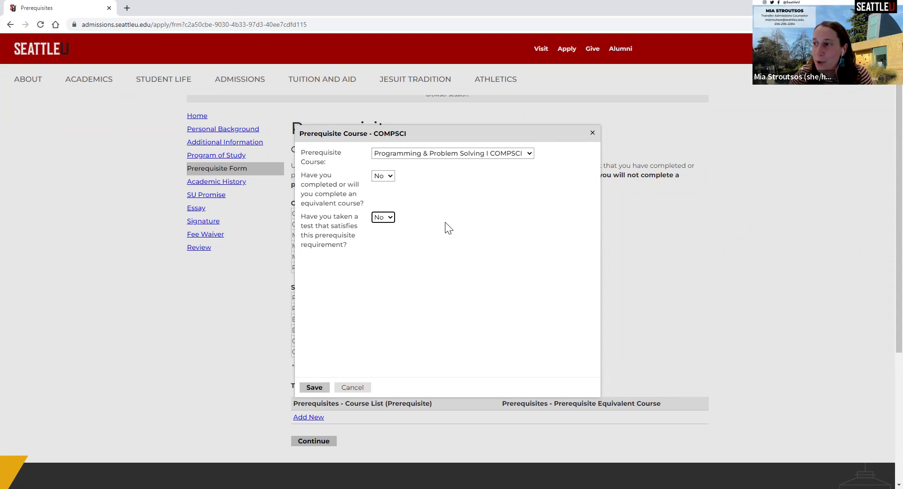
click(387, 220)
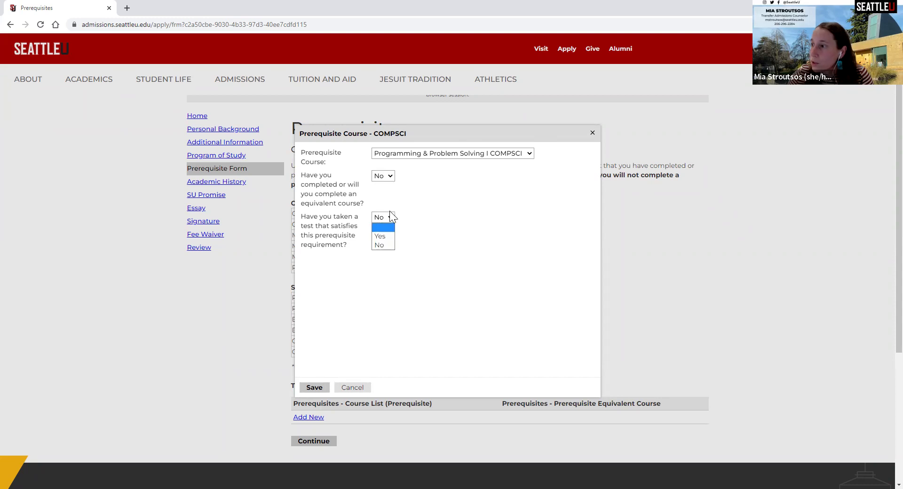
Answer Yes to the equivalent-course question and enter Programming I as the course name with CSC& 142 as the course number
click(384, 177)
click(384, 176)
click(381, 194)
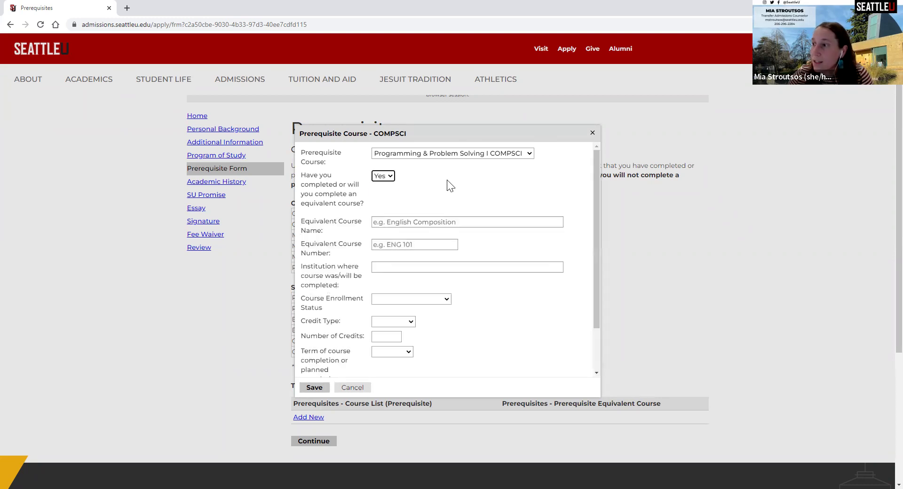
click(400, 222)
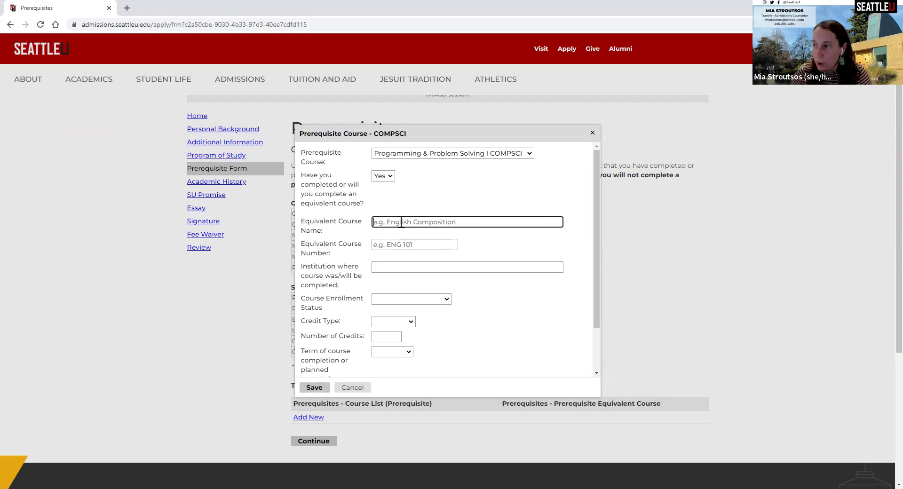
text(P)
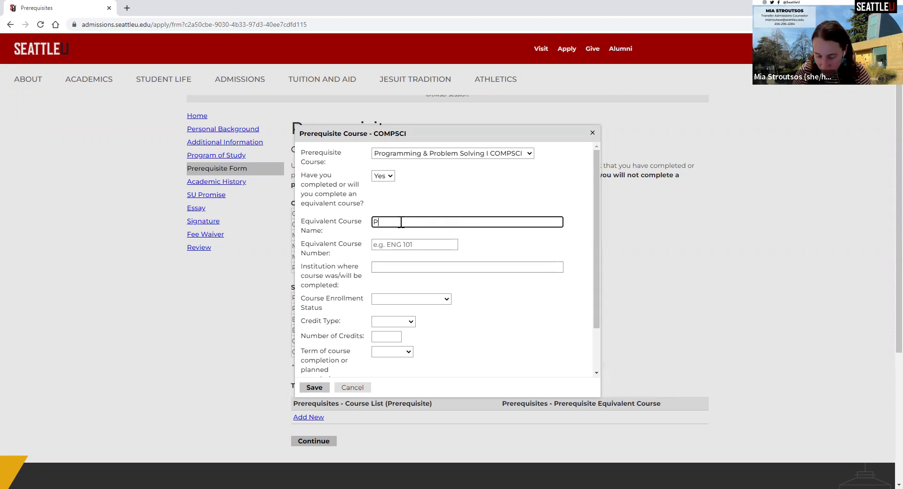
text(rogramming I)
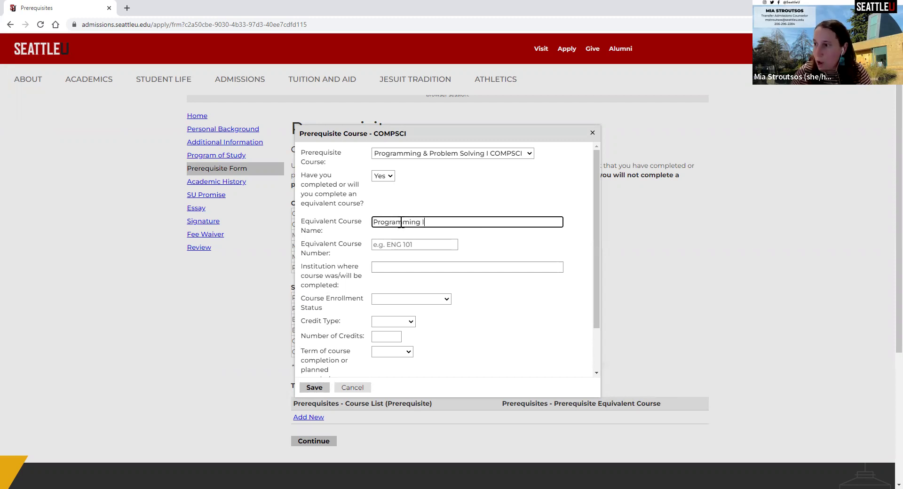
click(404, 245)
text(CSC& 142)
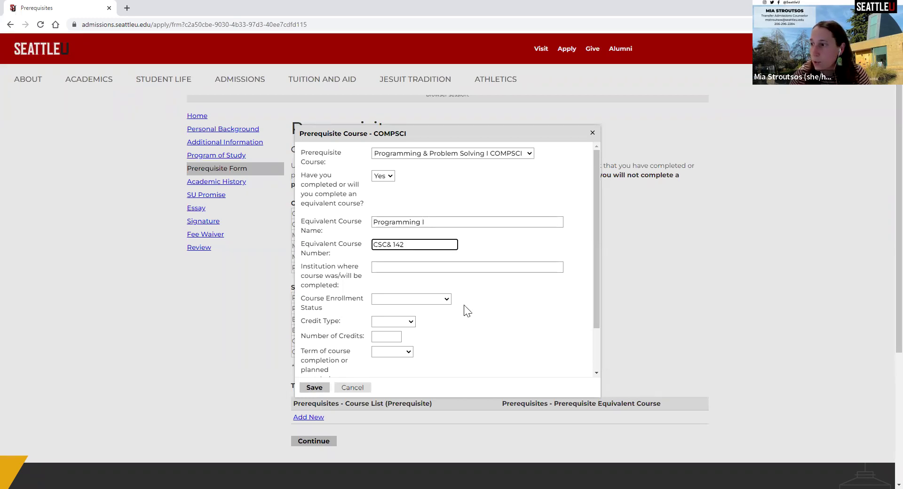
Examine the institution, enrollment status options, credit and completion date fields of the prerequisite entry
click(417, 268)
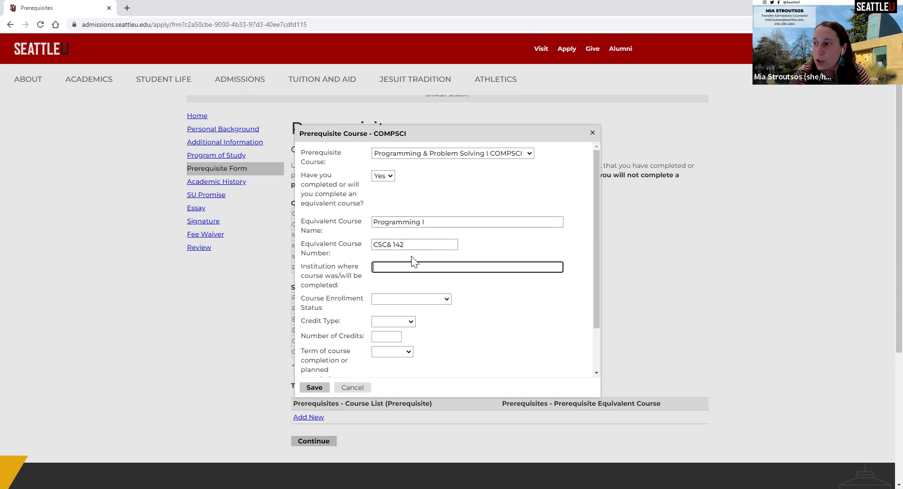
scroll(414, 240, down, 1)
scroll(410, 249, down, 1)
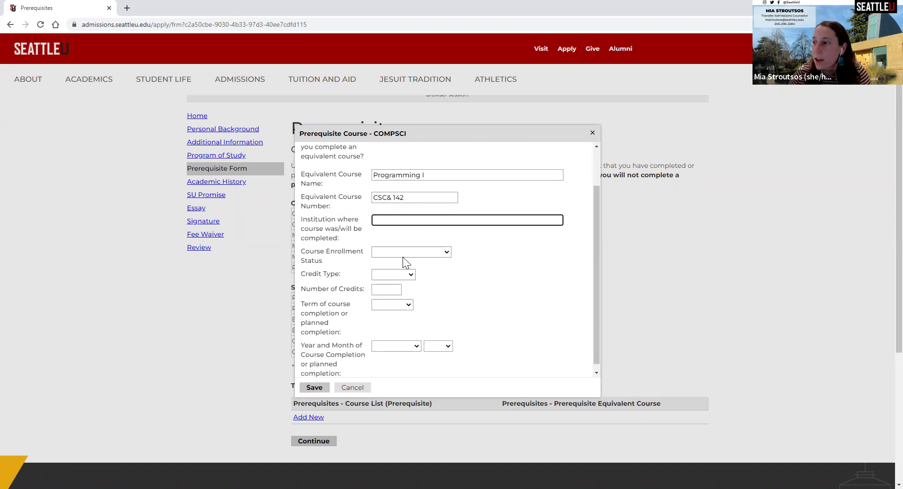
click(430, 251)
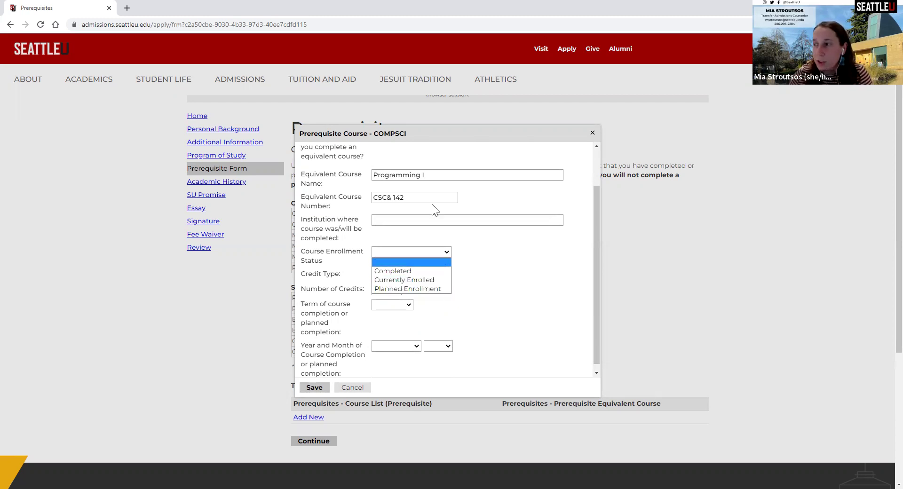
scroll(432, 205, up, 2)
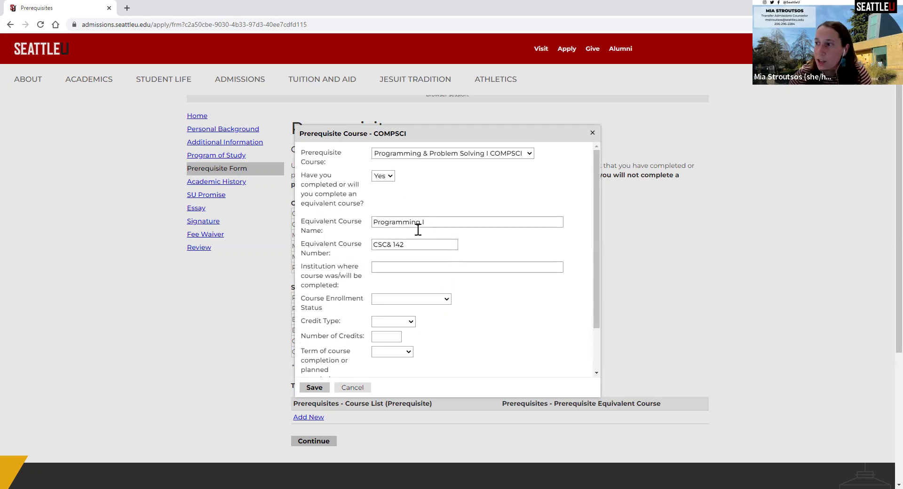
scroll(416, 233, down, 2)
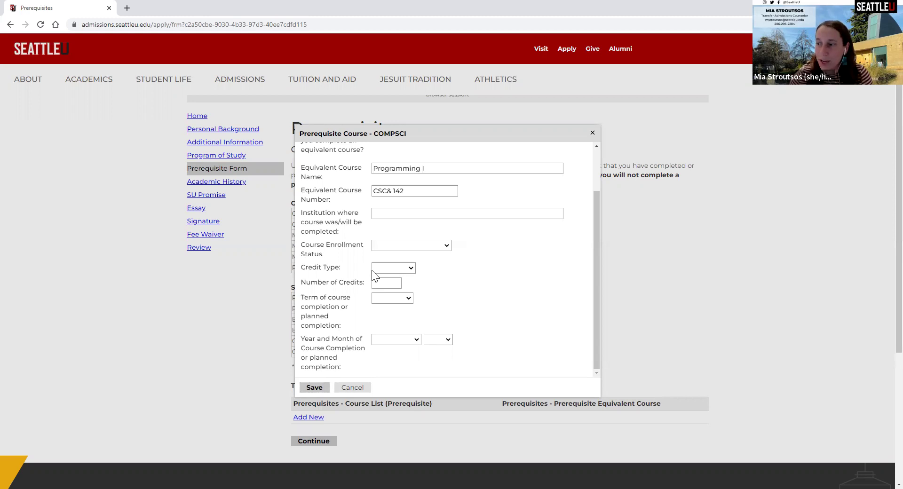
scroll(334, 228, up, 2)
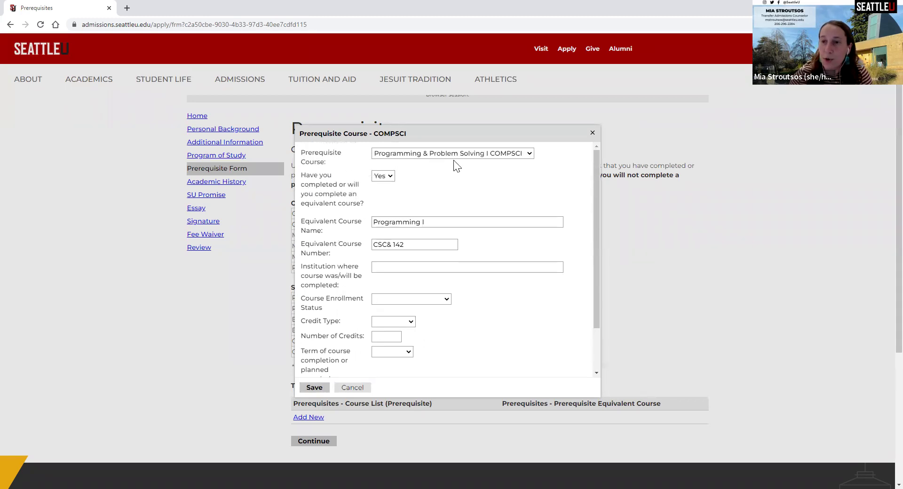
Change the prerequisite course to Programming & Problem Solving II COMPSCI and try to save the entry
click(444, 154)
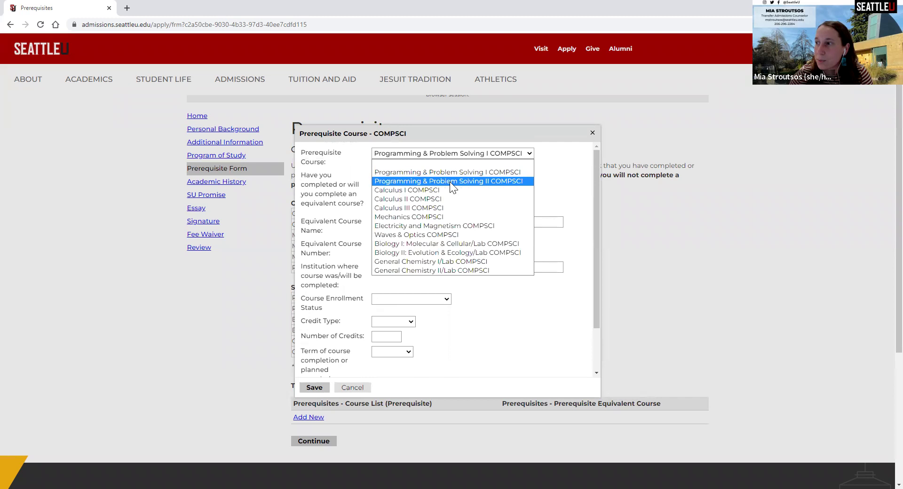
click(448, 181)
click(424, 153)
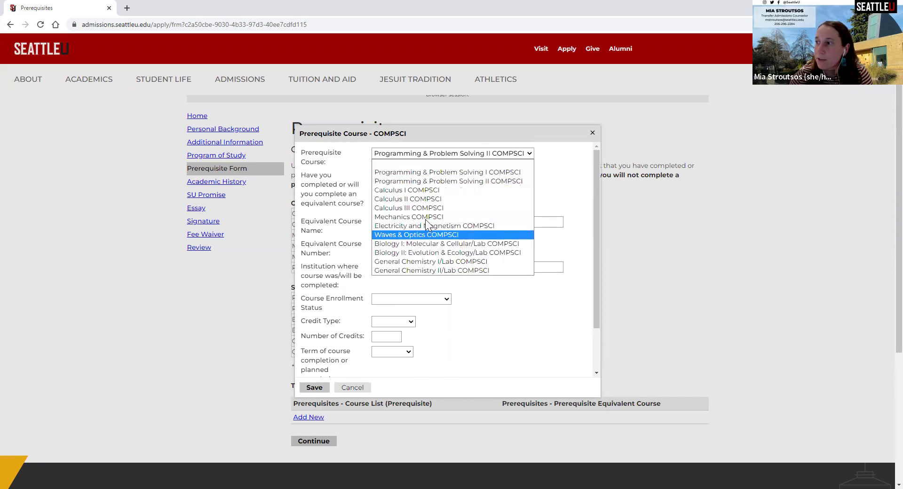
click(311, 378)
click(314, 387)
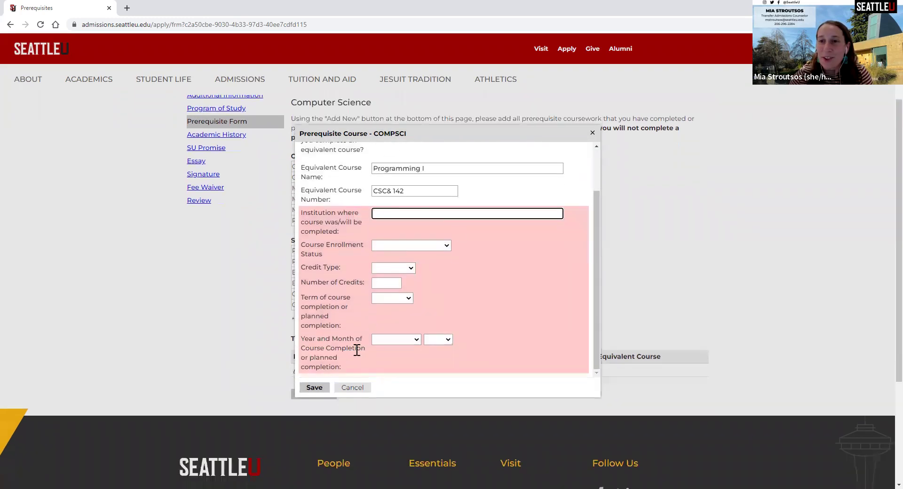
Set the equivalent course's credit type to Quarter and its number of credits to 5
scroll(373, 213, down, 1)
scroll(374, 278, up, 1)
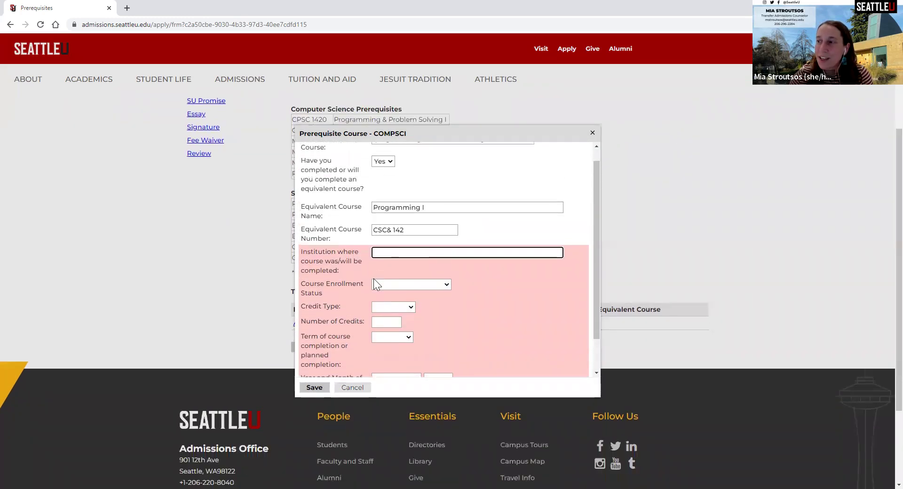
scroll(364, 285, up, 1)
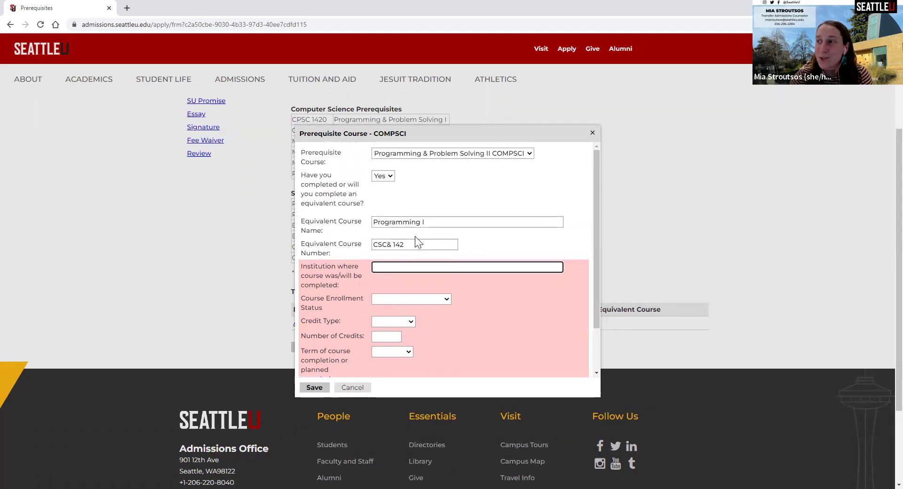
scroll(372, 301, down, 1)
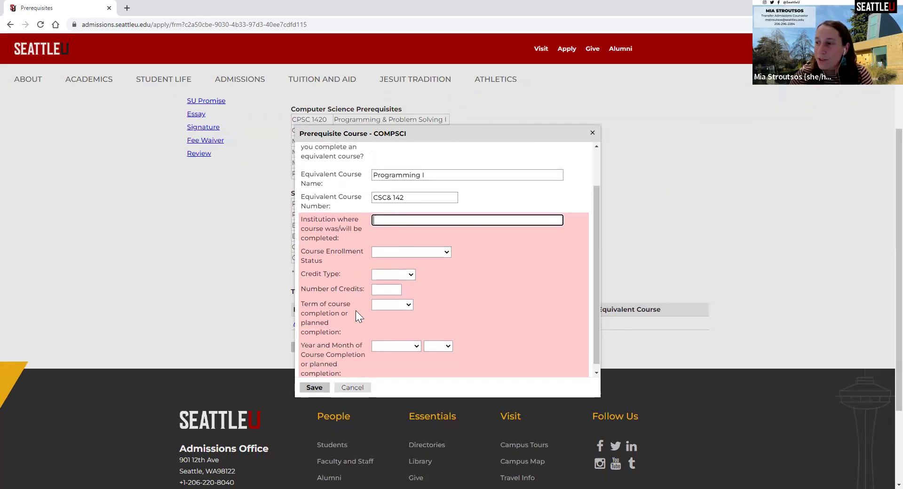
scroll(353, 291, down, 1)
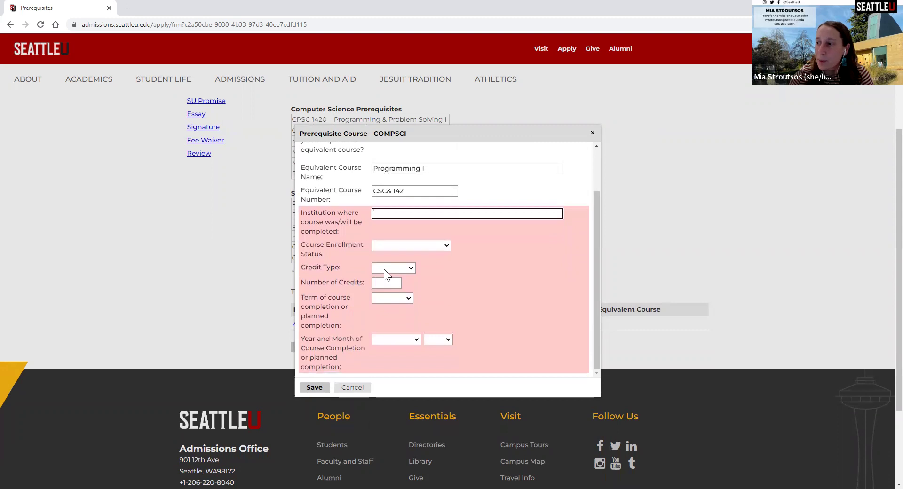
click(383, 269)
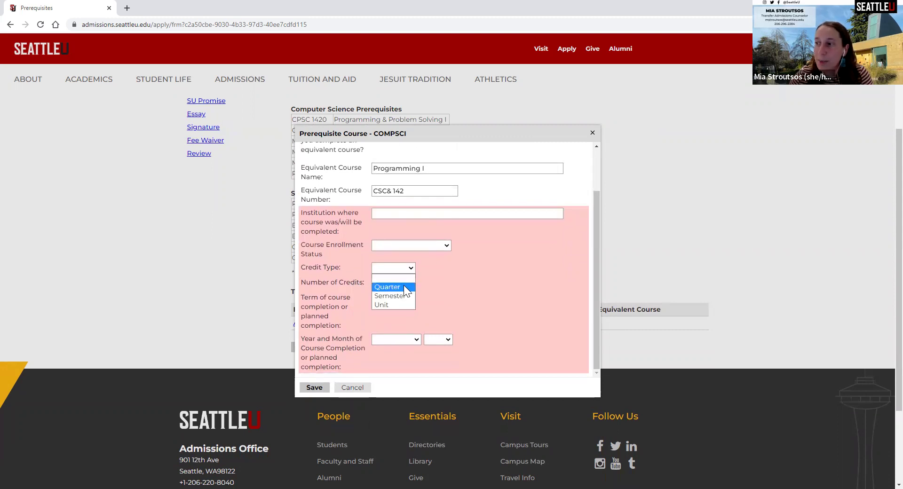
click(404, 285)
click(389, 283)
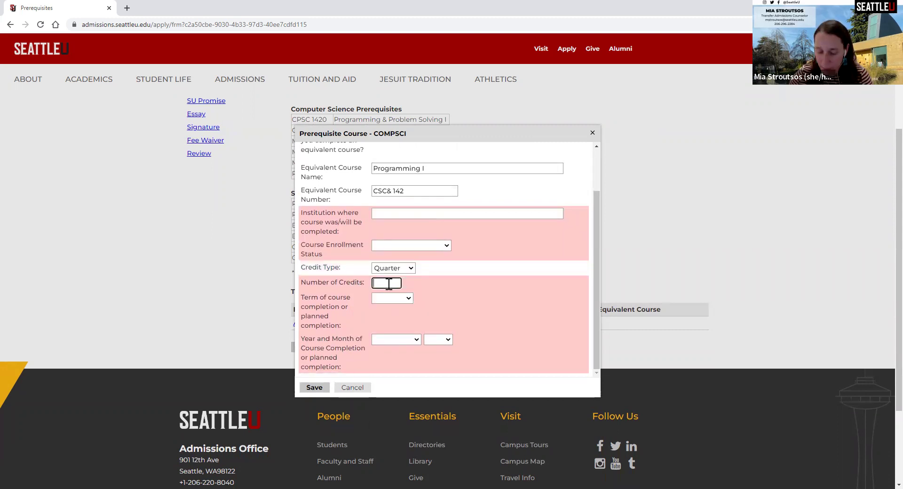
text(5)
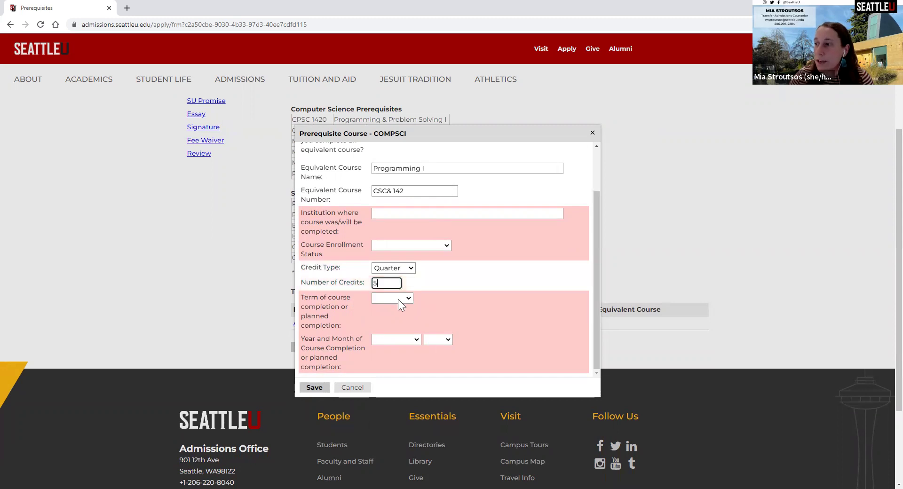
Set the term of course completion to Fall and the completion date to December 2018
click(397, 299)
click(401, 317)
scroll(395, 330, down, 1)
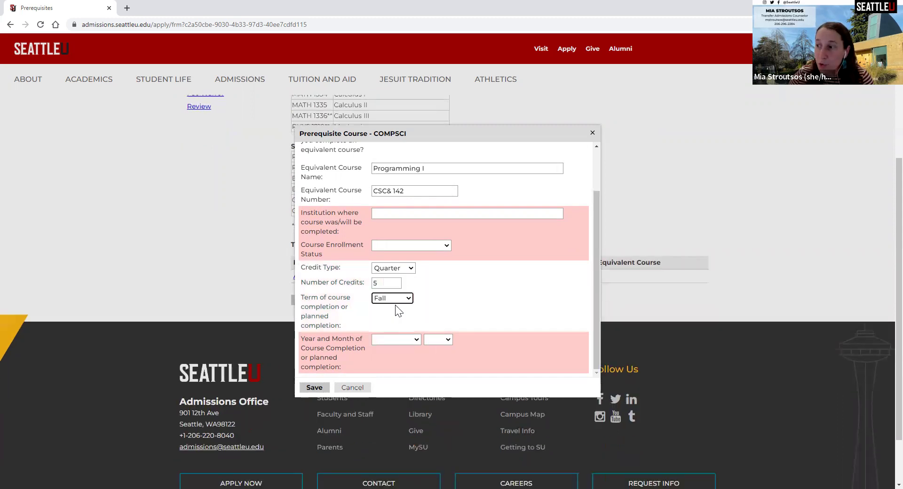
click(393, 340)
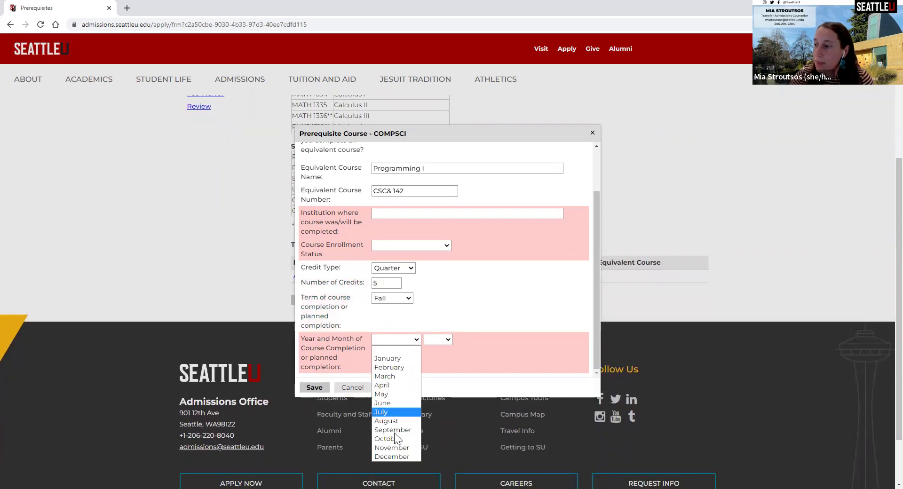
click(395, 457)
click(440, 341)
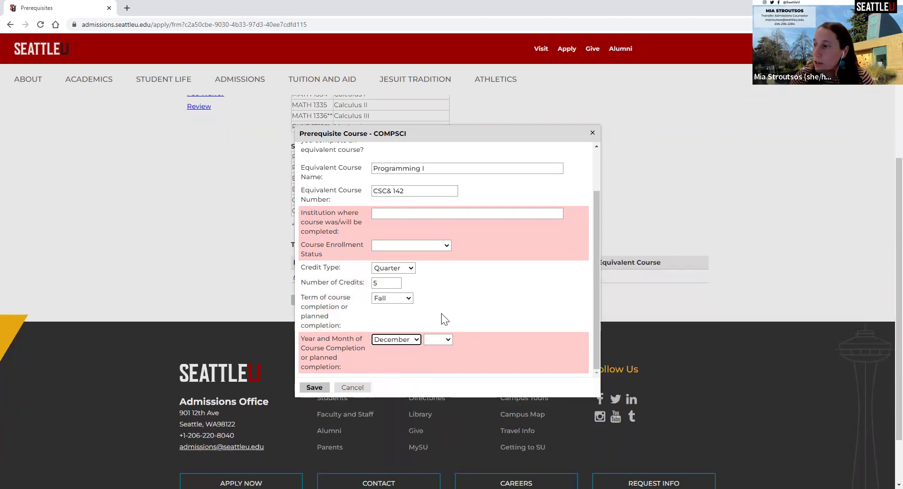
click(442, 266)
scroll(392, 334, down, 2)
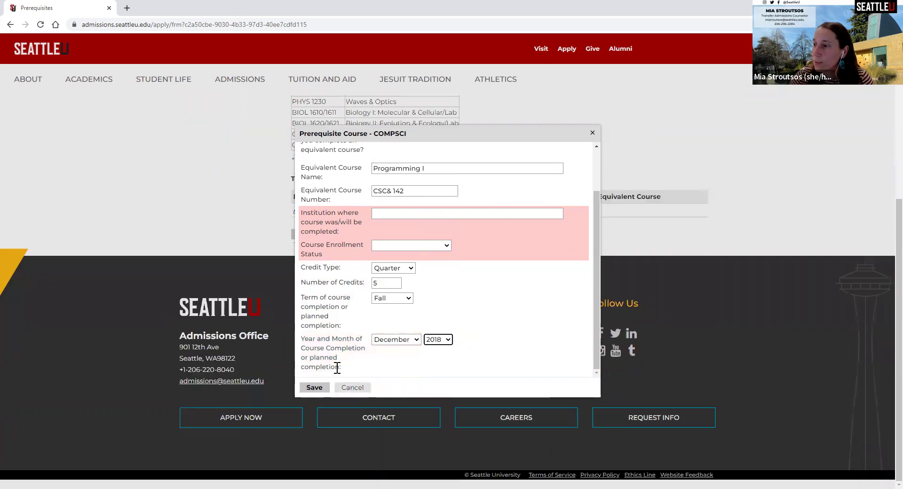
scroll(564, 186, up, 2)
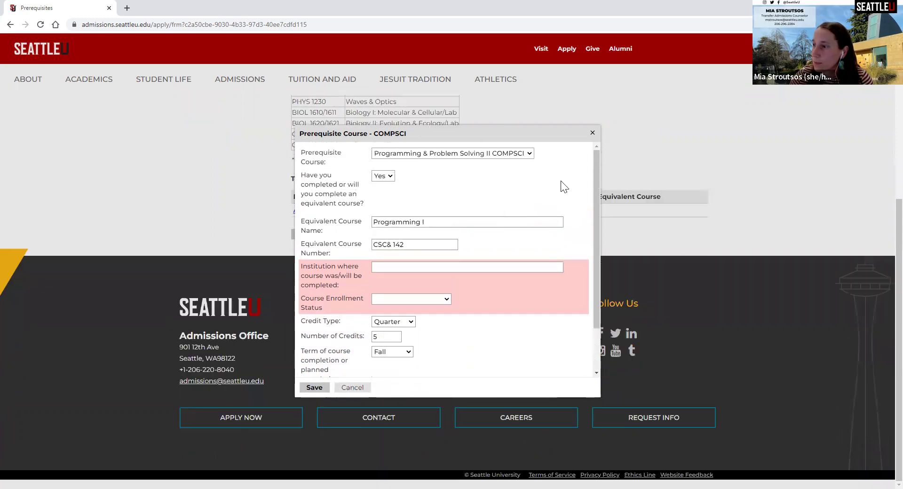
Discard the unsaved Programming & Problem Solving II entry, and open and close a blank prerequisite entry
click(593, 133)
scroll(266, 202, up, 2)
scroll(282, 259, up, 1)
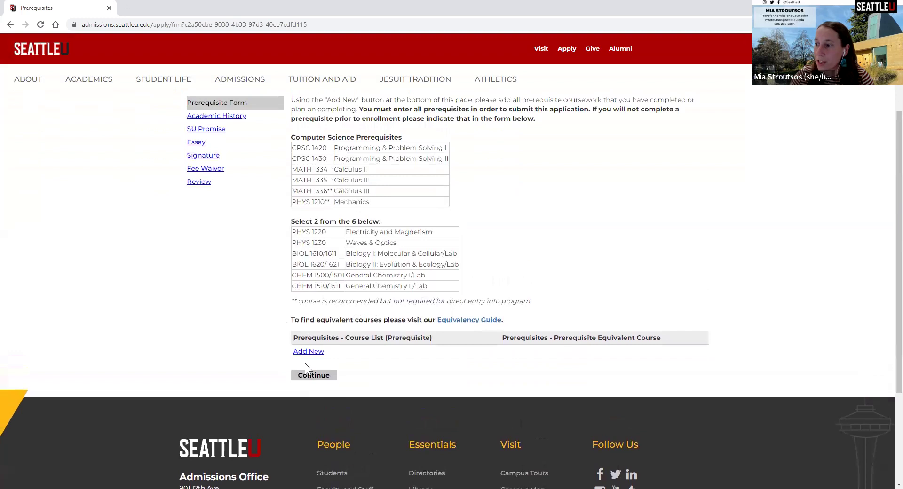
click(305, 351)
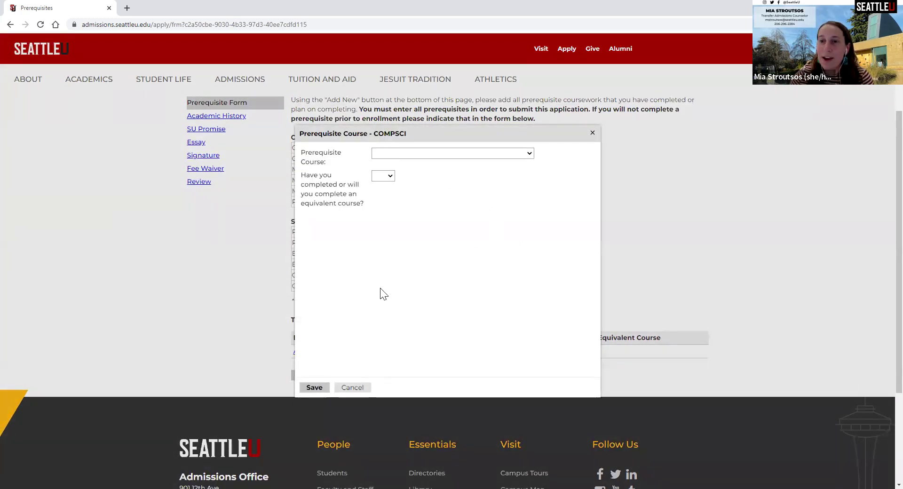
click(594, 134)
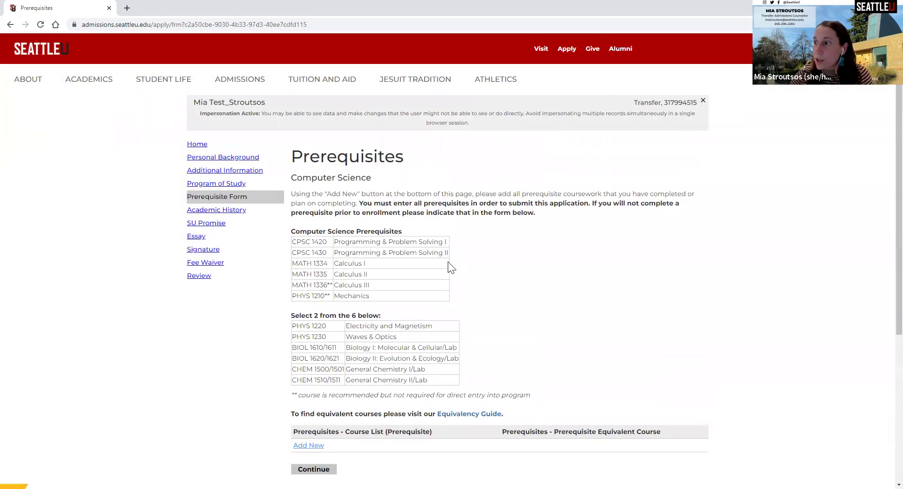
Change the program of study to Accounting and continue to its prerequisite form
click(214, 184)
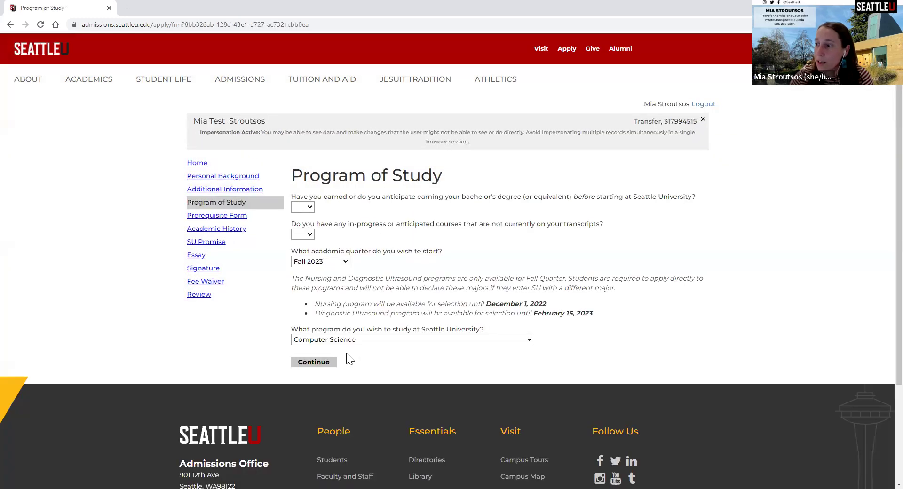
click(350, 341)
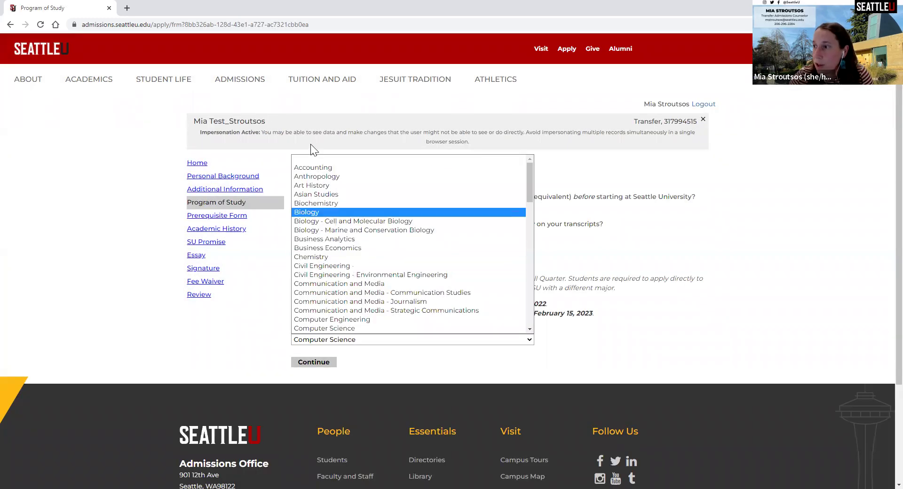
click(303, 365)
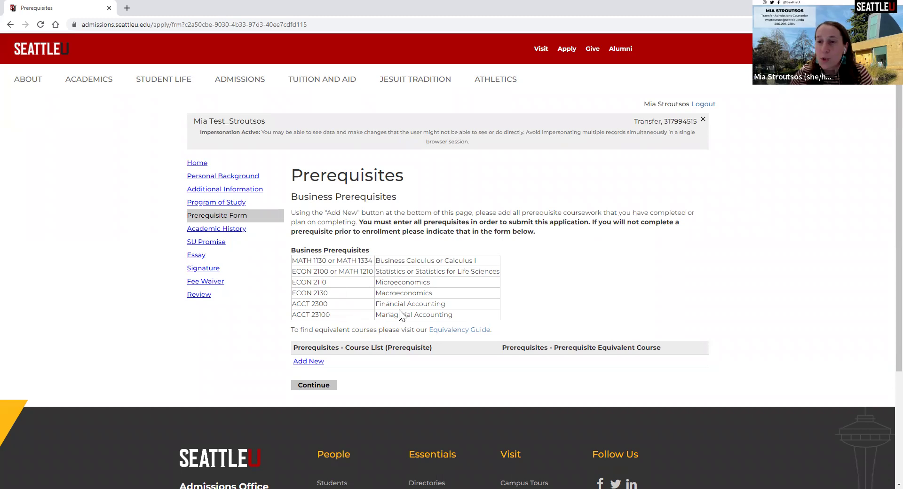
Start a prerequisite entry for Business Calculus or Calculus I and answer No to having taken a satisfying test
click(310, 362)
click(382, 154)
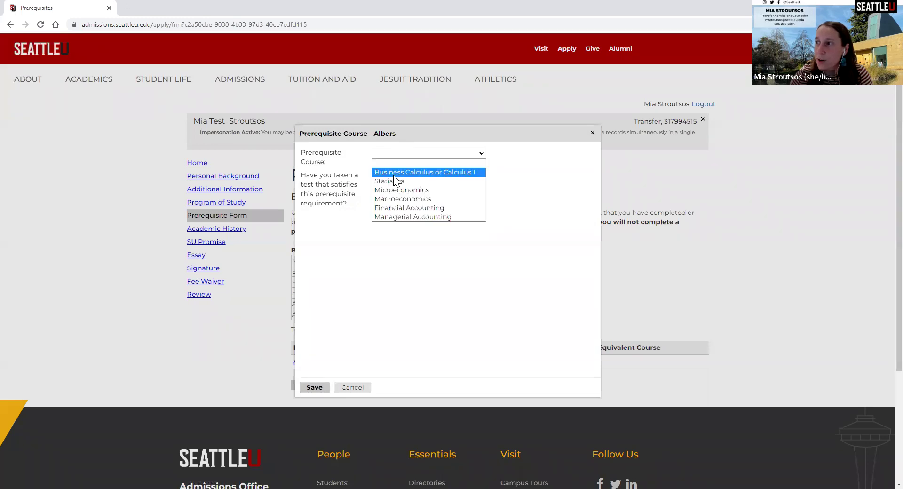
click(394, 175)
click(383, 176)
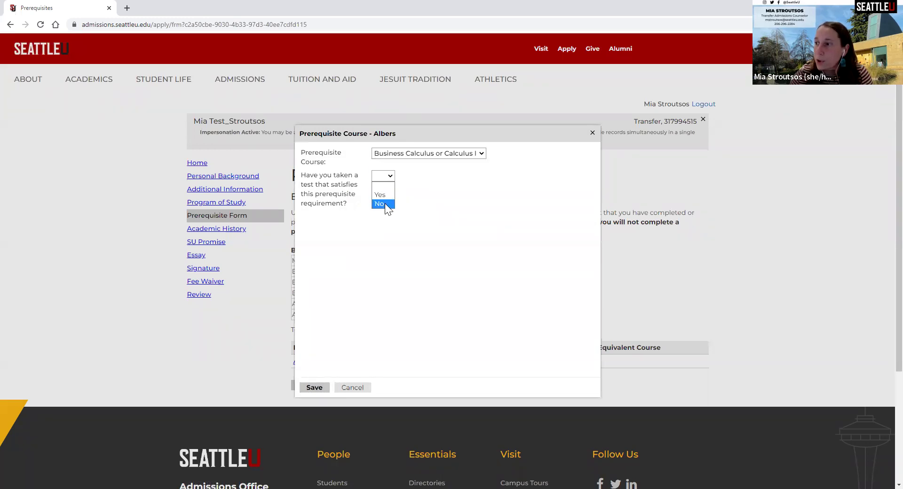
click(385, 203)
Answer Yes to completing an equivalent course, look through the course detail fields, and cancel the entry
click(388, 177)
click(392, 193)
scroll(441, 235, down, 2)
scroll(381, 307, up, 2)
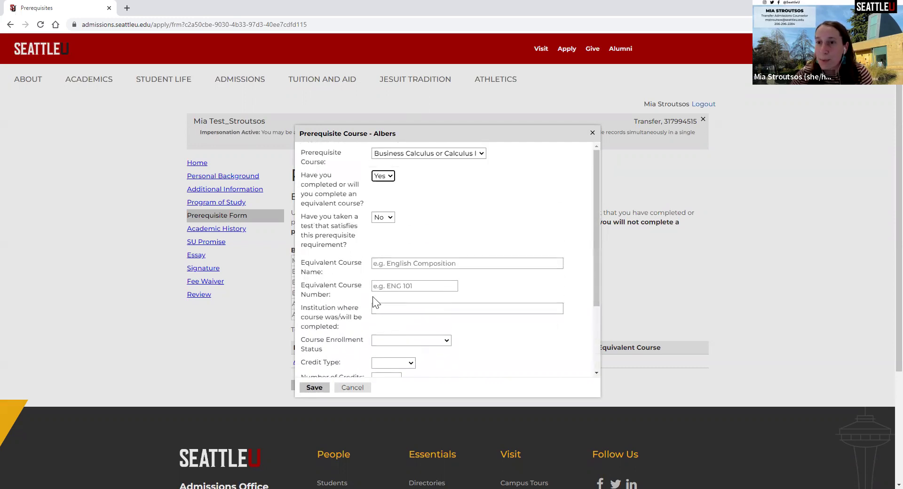
click(353, 388)
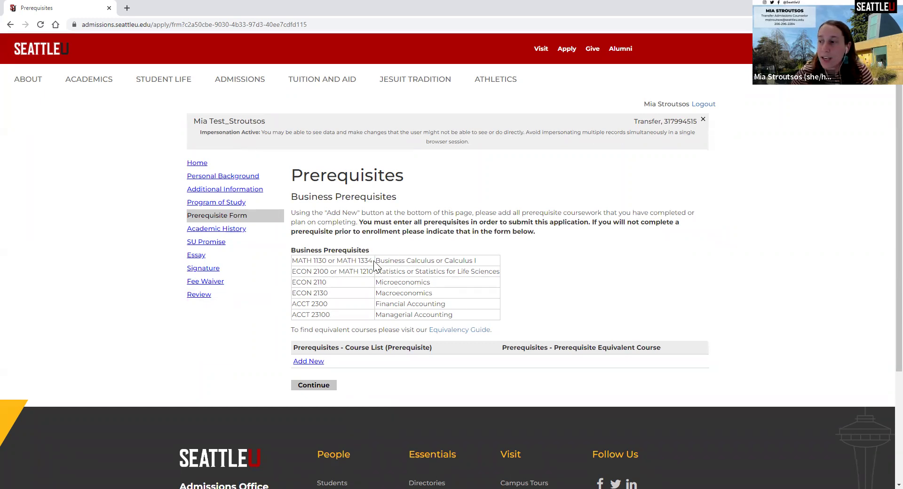
Open the Equivalency Guide, read its instructions and institution search section, and return to the prerequisite form
click(459, 336)
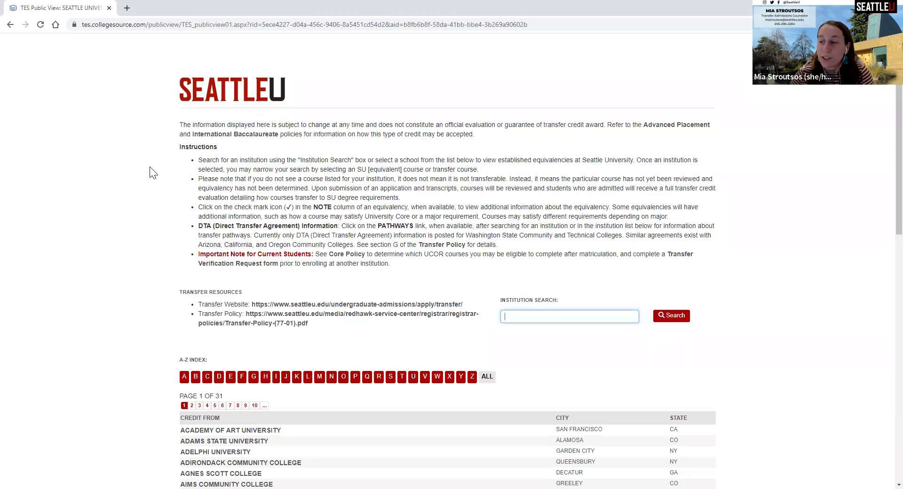
scroll(144, 174, down, 1)
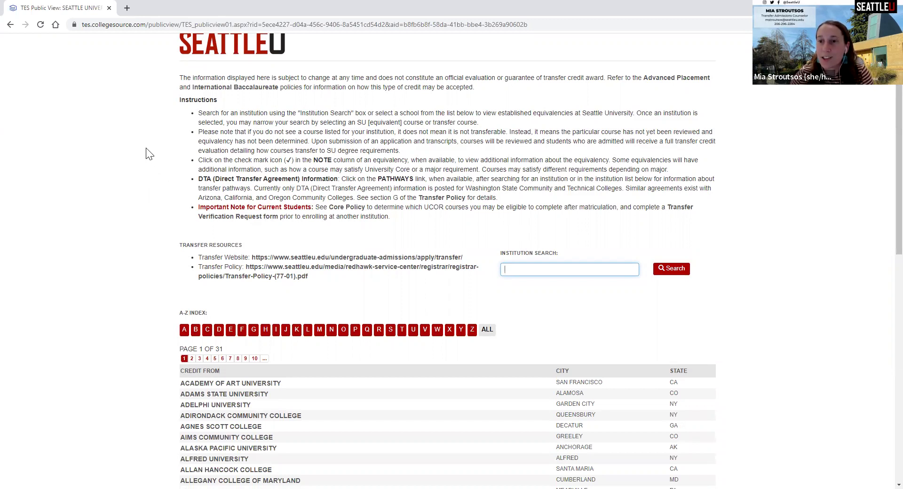
scroll(110, 133, up, 1)
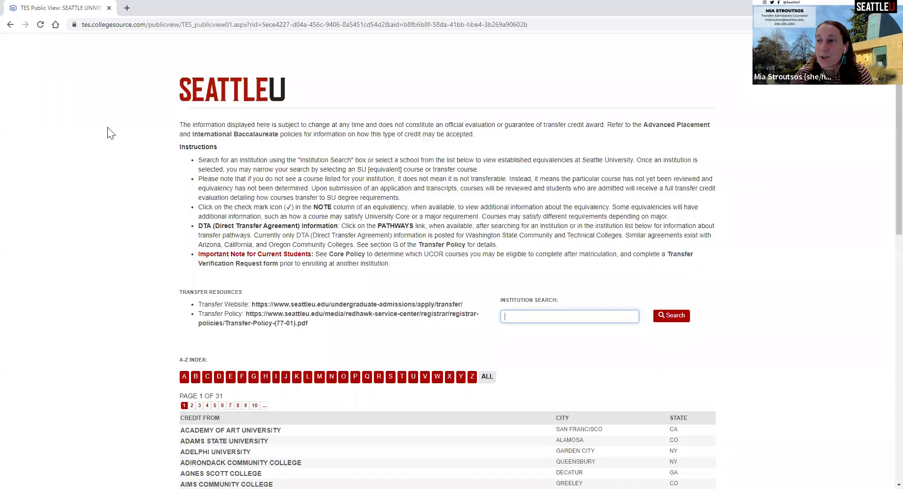
click(10, 25)
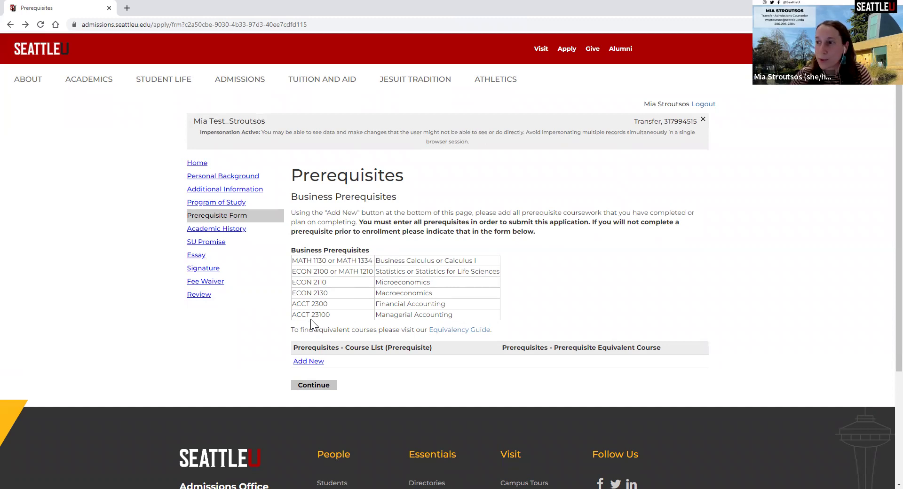
Change the program of study to Environmental Studies and continue to its prerequisite form
click(218, 203)
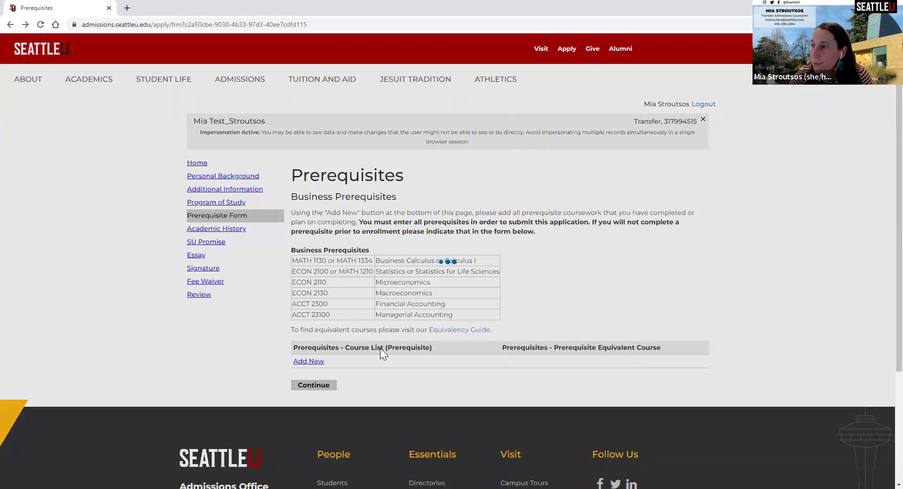
click(336, 339)
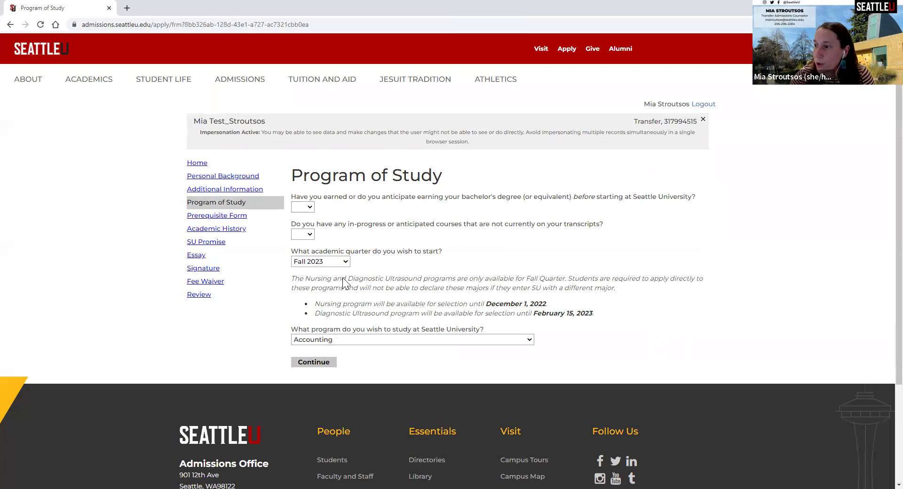
scroll(362, 248, down, 1)
scroll(362, 248, down, 3)
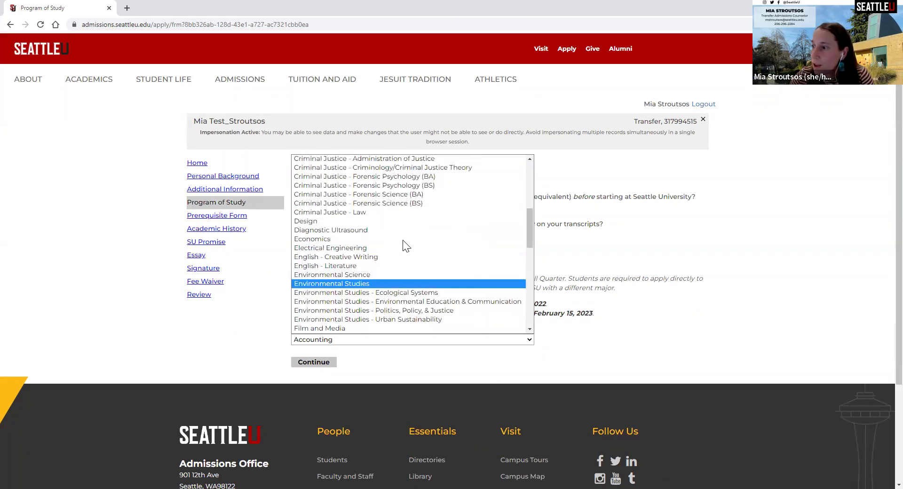
click(388, 283)
click(312, 363)
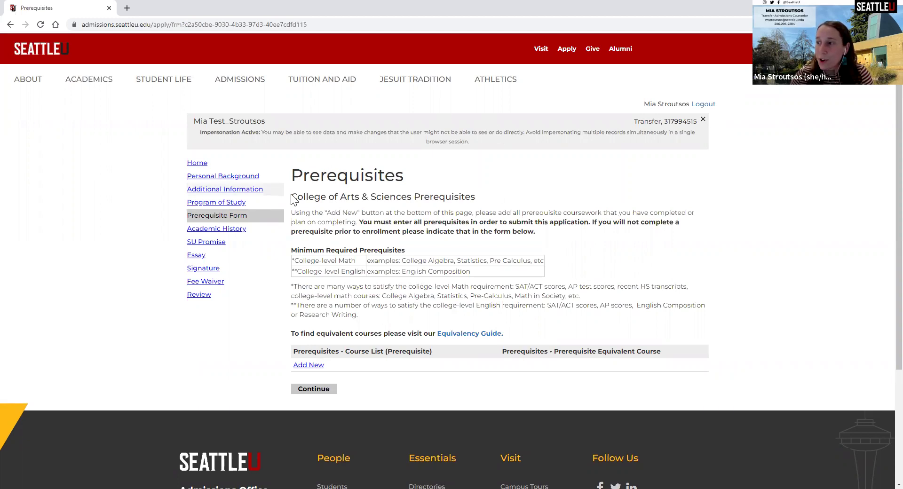
Highlight the College of Arts & Sciences heading and the minimum required math and English prerequisites to examine them
drag(292, 197, 411, 197)
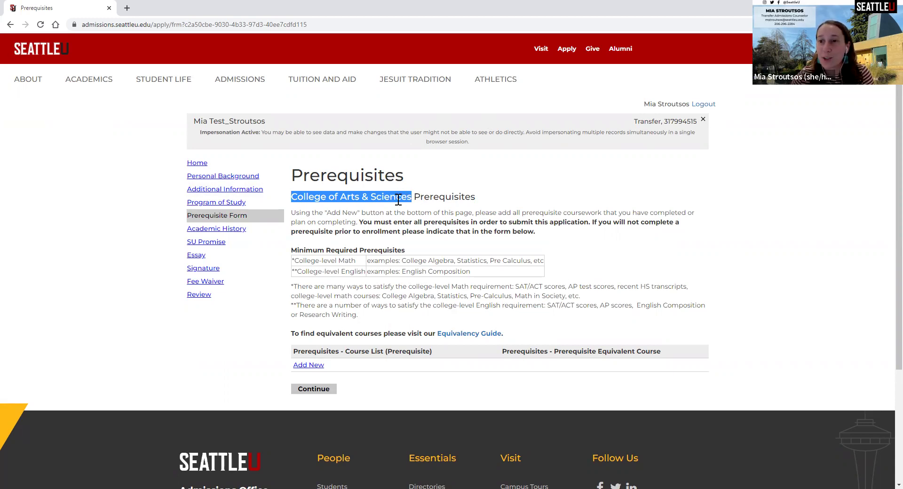
click(399, 199)
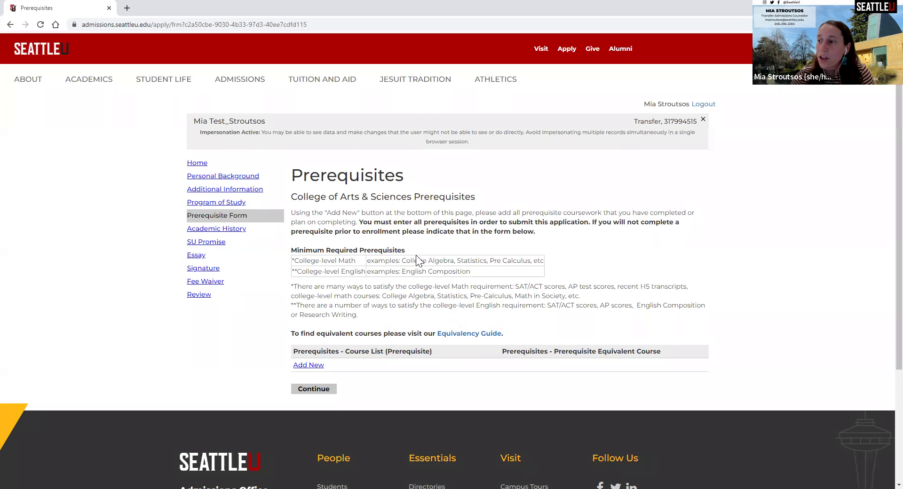
drag(484, 266, 291, 264)
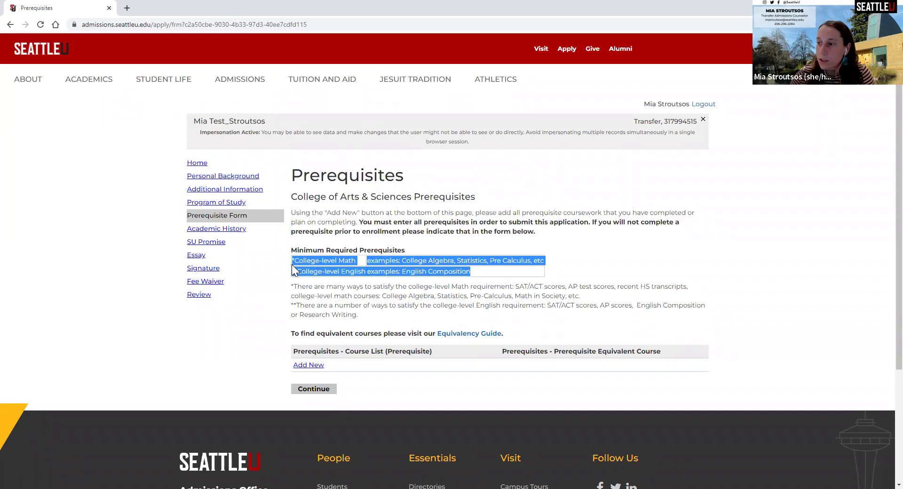
click(337, 261)
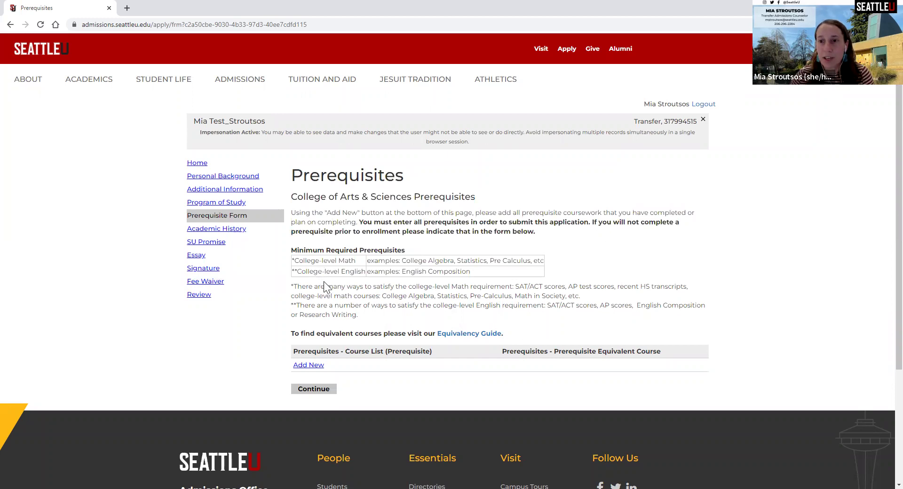